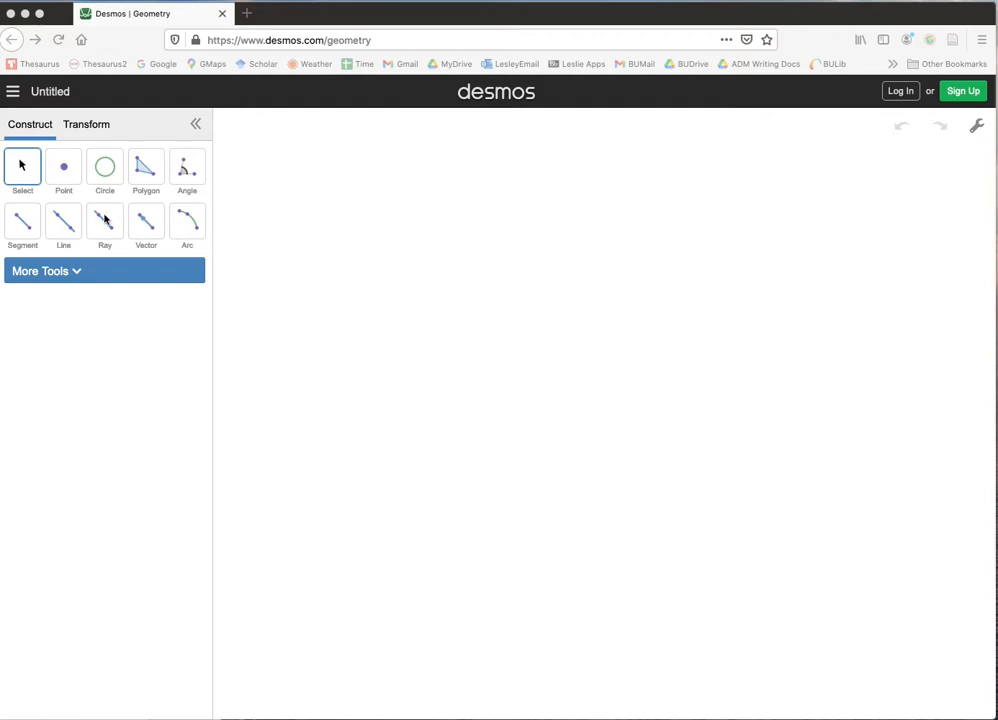
- Draw a nearly horizontal line across the canvas and construct a parallel line through a point below it
left_click(64, 226)
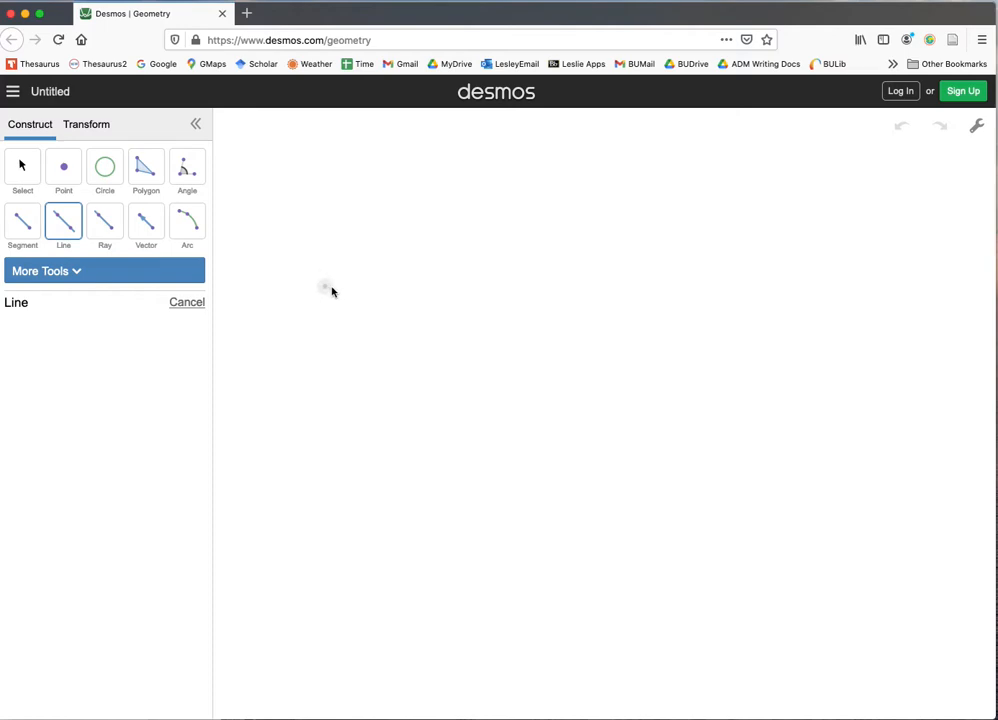
left_click_drag(324, 280, 814, 280)
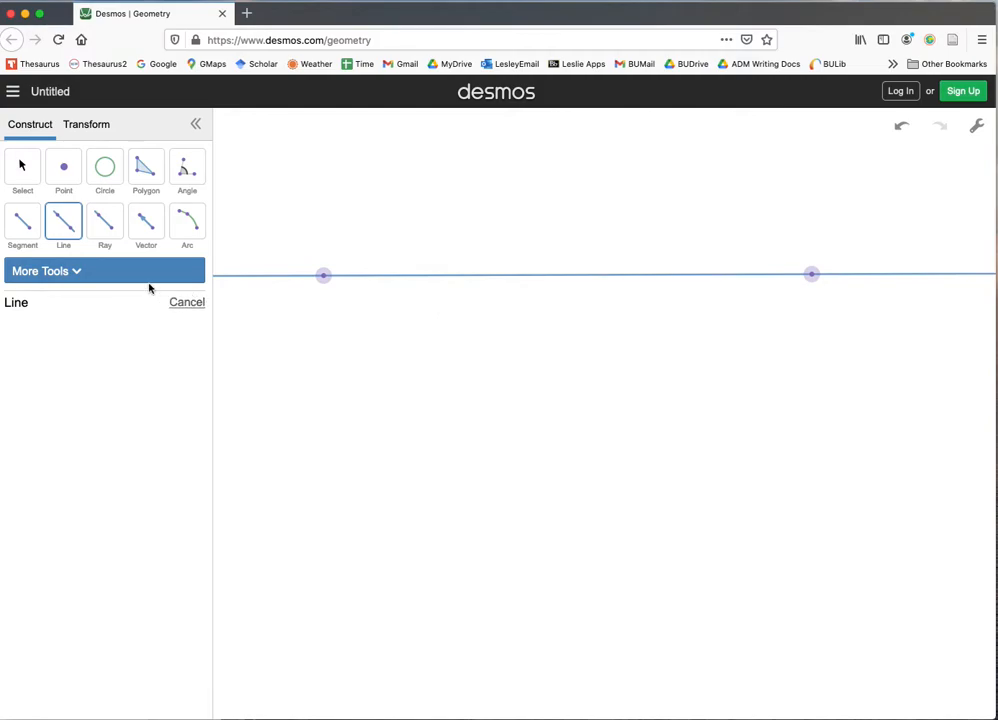
left_click(80, 272)
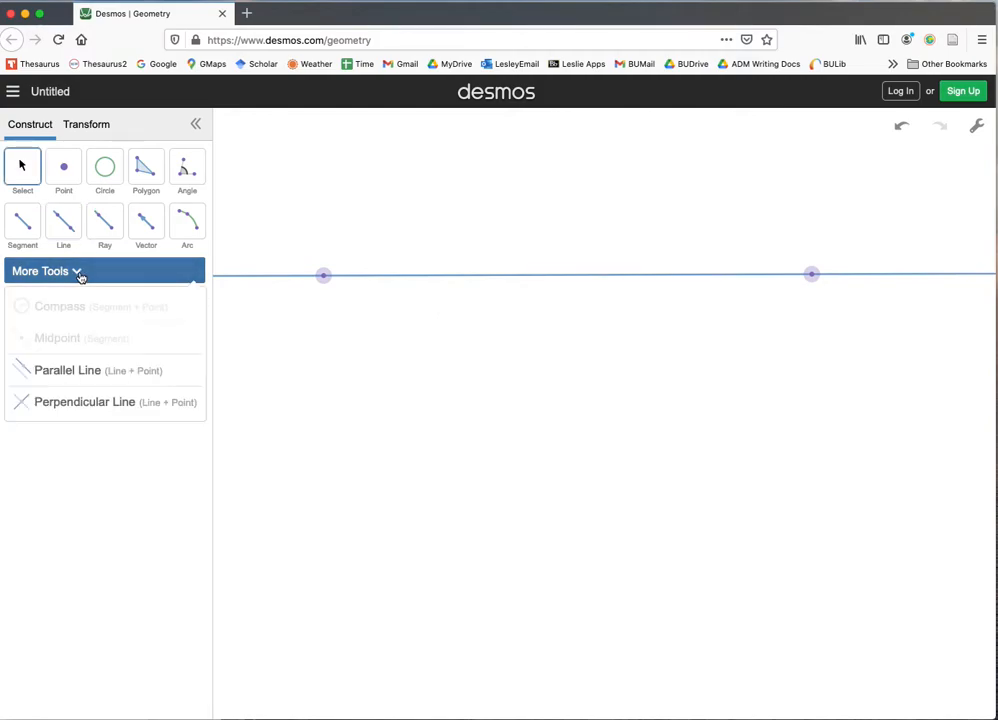
left_click(101, 371)
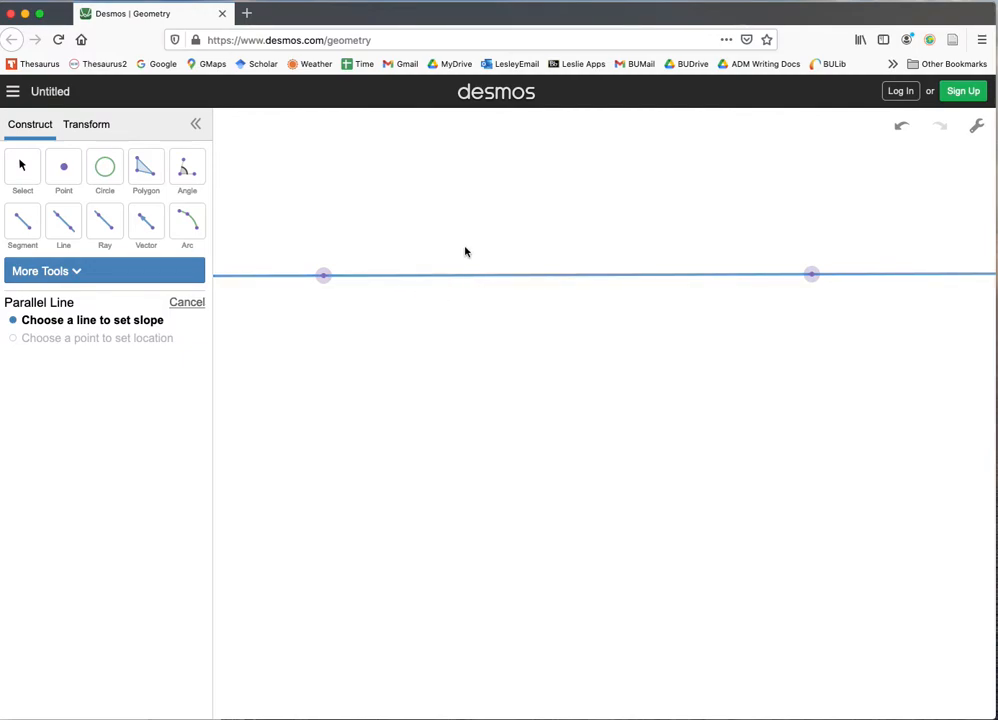
left_click(500, 279)
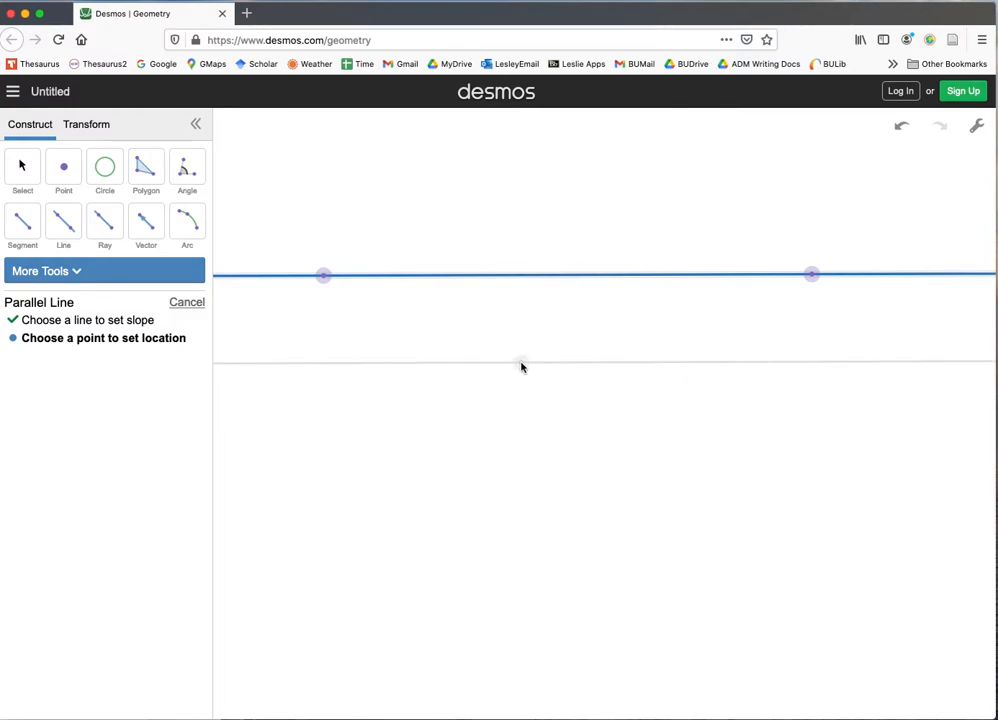
left_click(521, 366)
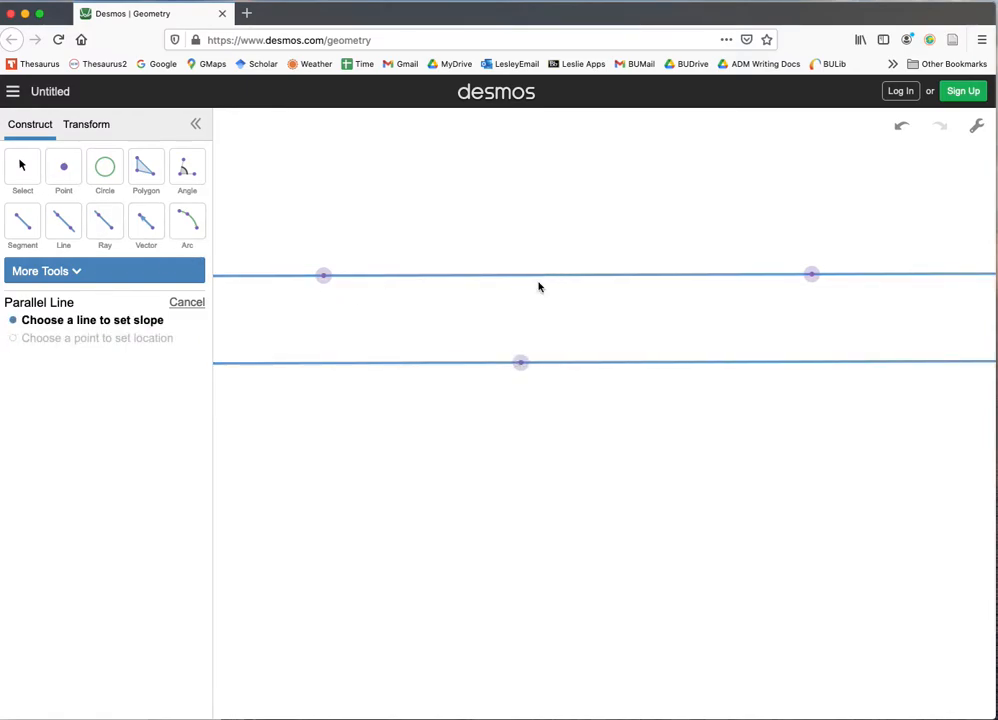
- Move the defining points of both lines to tilt the parallel pair slightly downward to the right and bring the lines closer together
left_click(20, 168)
left_click_drag(323, 275, 400, 268)
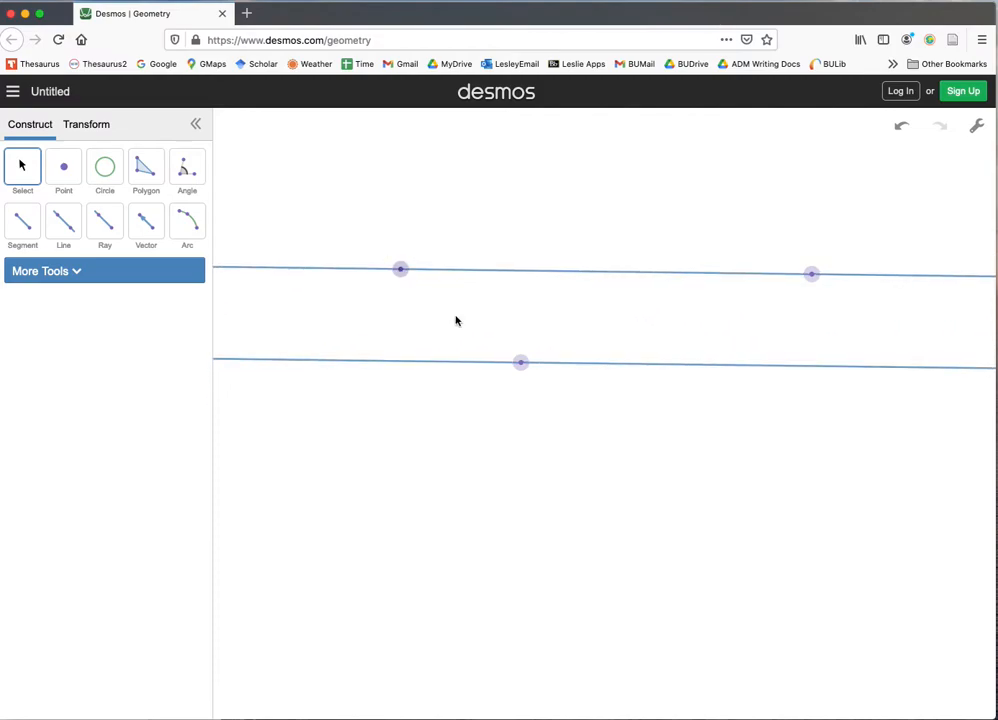
left_click_drag(521, 366, 548, 328)
left_click_drag(810, 274, 780, 290)
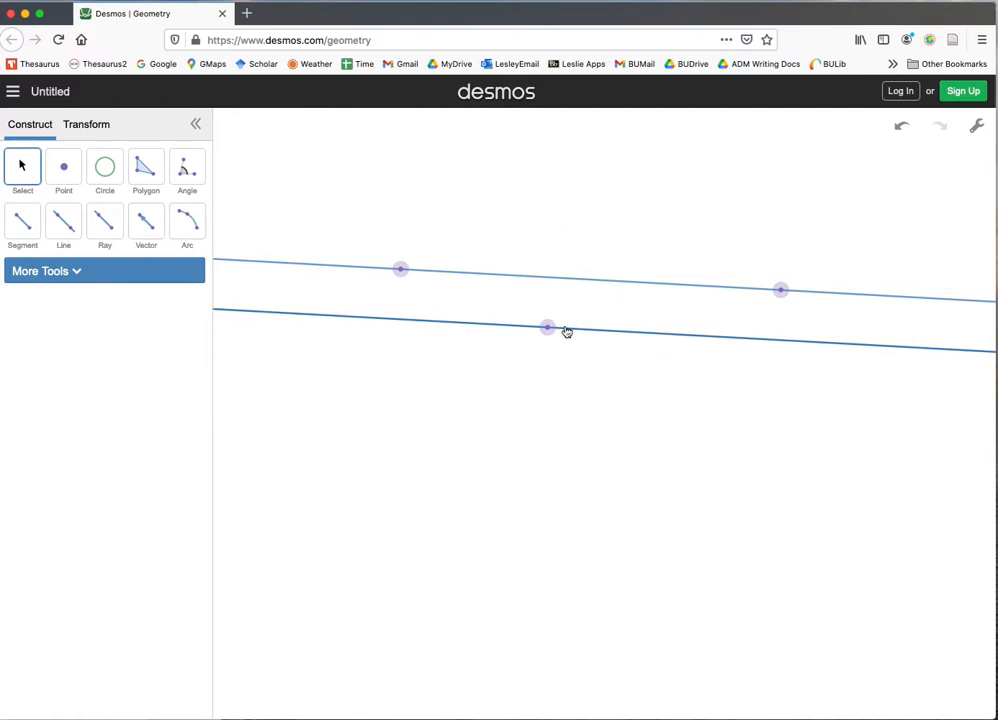
left_click_drag(547, 328, 445, 332)
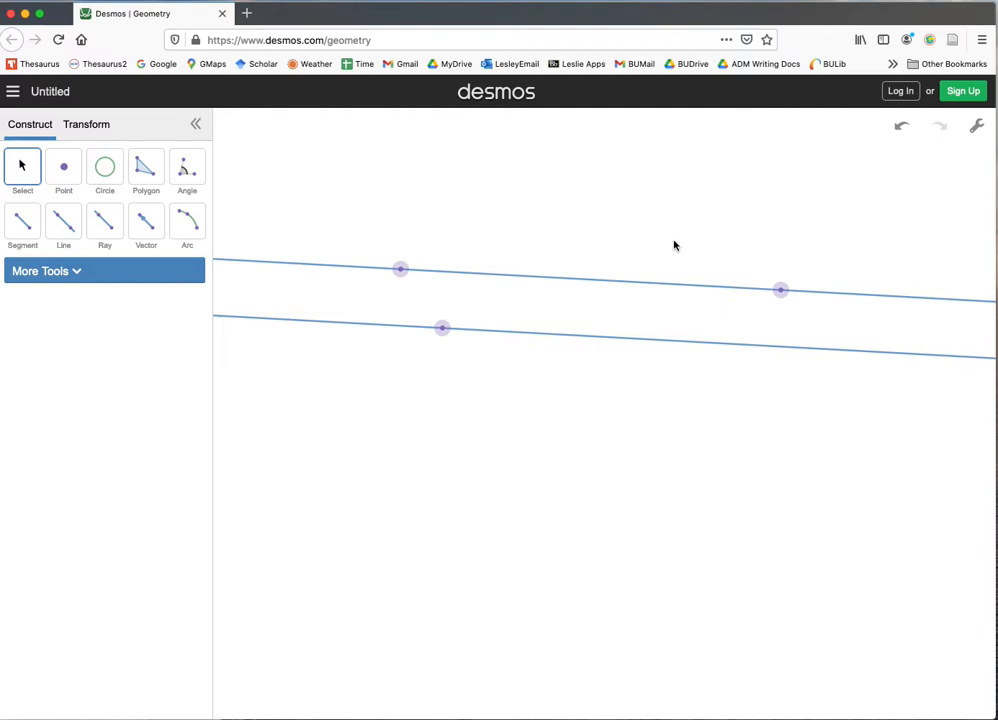
- Draw a steep transversal line crossing both parallel lines, with one defining point above them and one below
left_click(59, 229)
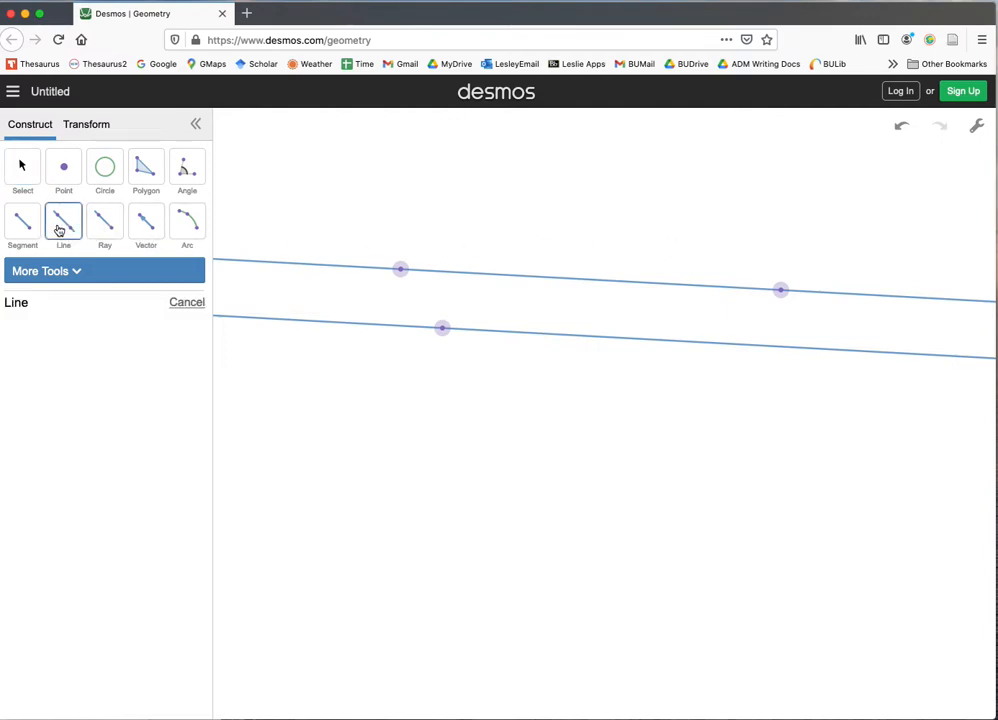
left_click(655, 208)
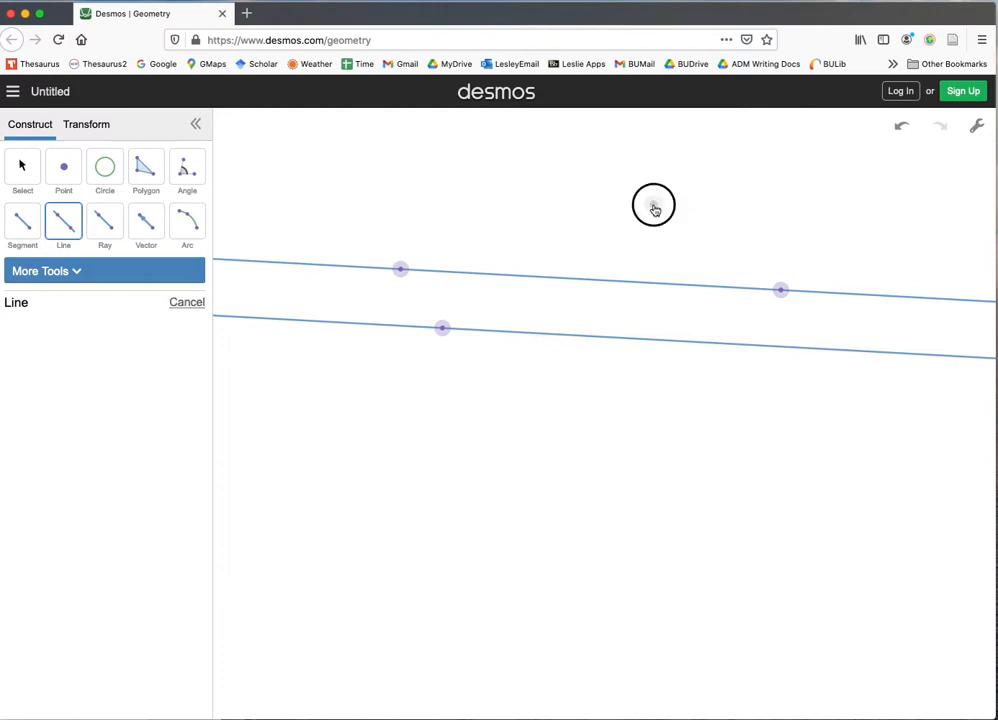
left_click_drag(654, 205, 554, 415)
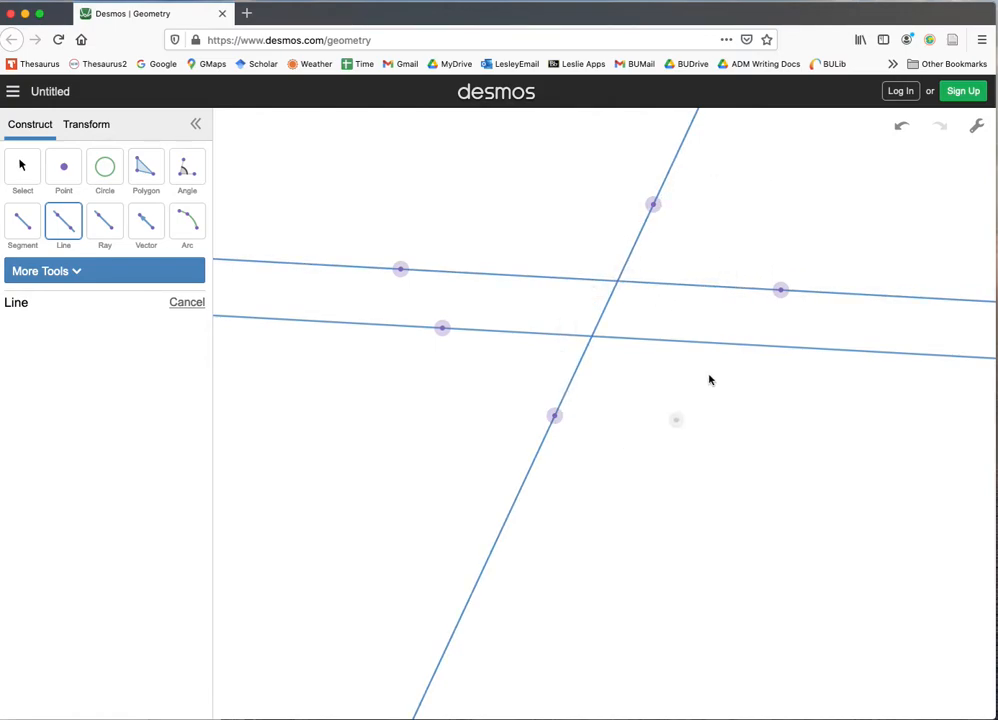
- Place points at the transversal's intersections with both parallel lines and one on the lower line to the right of the transversal
left_click(60, 168)
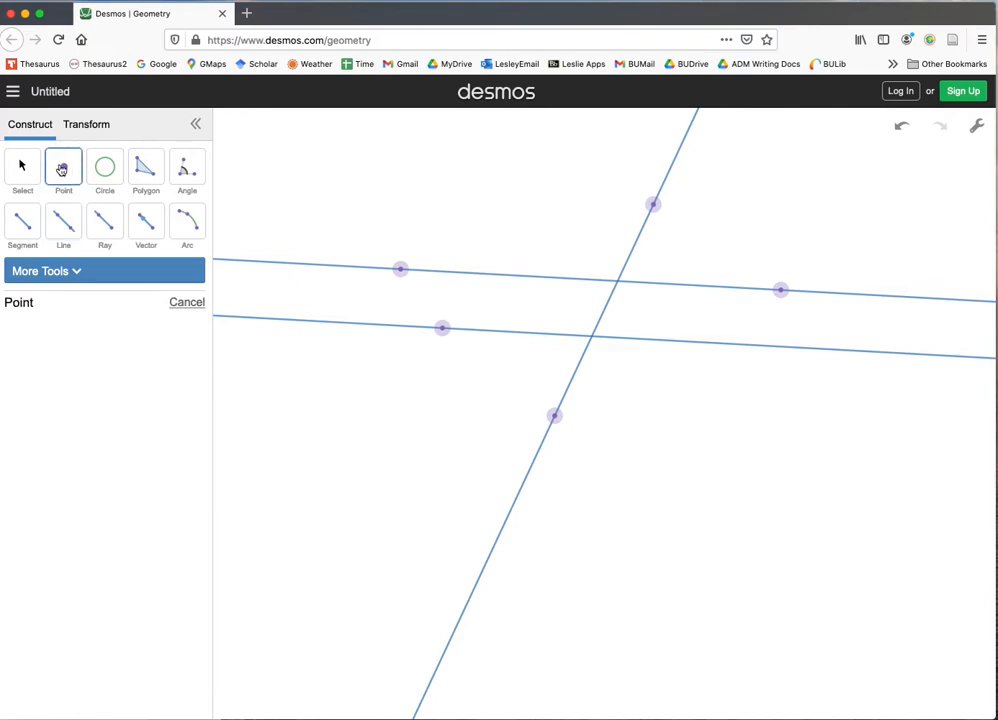
left_click(615, 291)
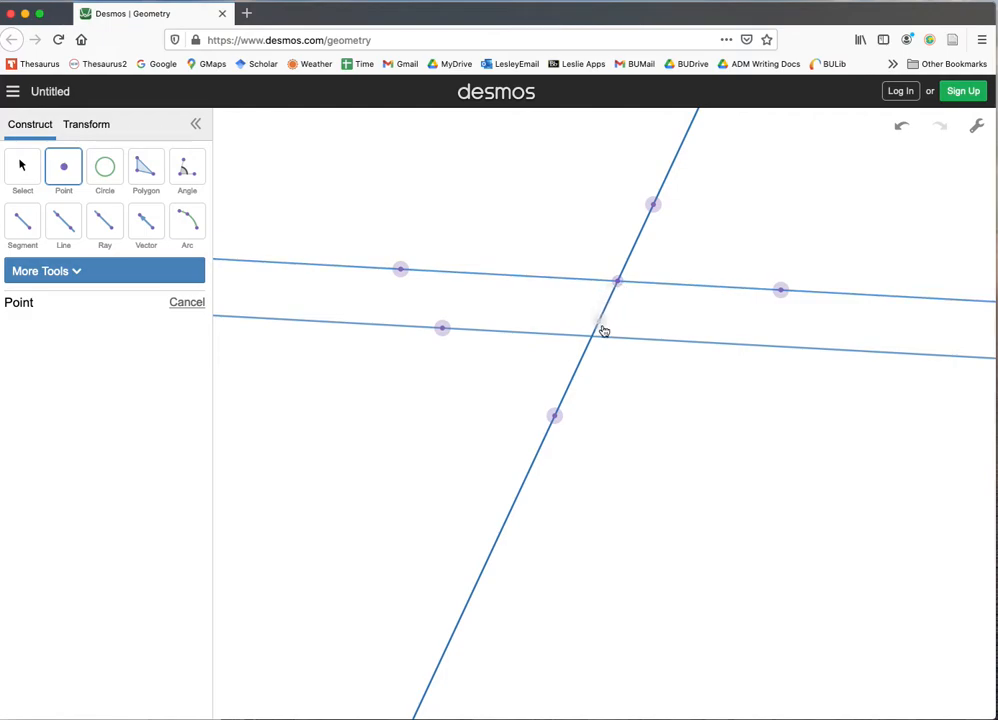
left_click(593, 340)
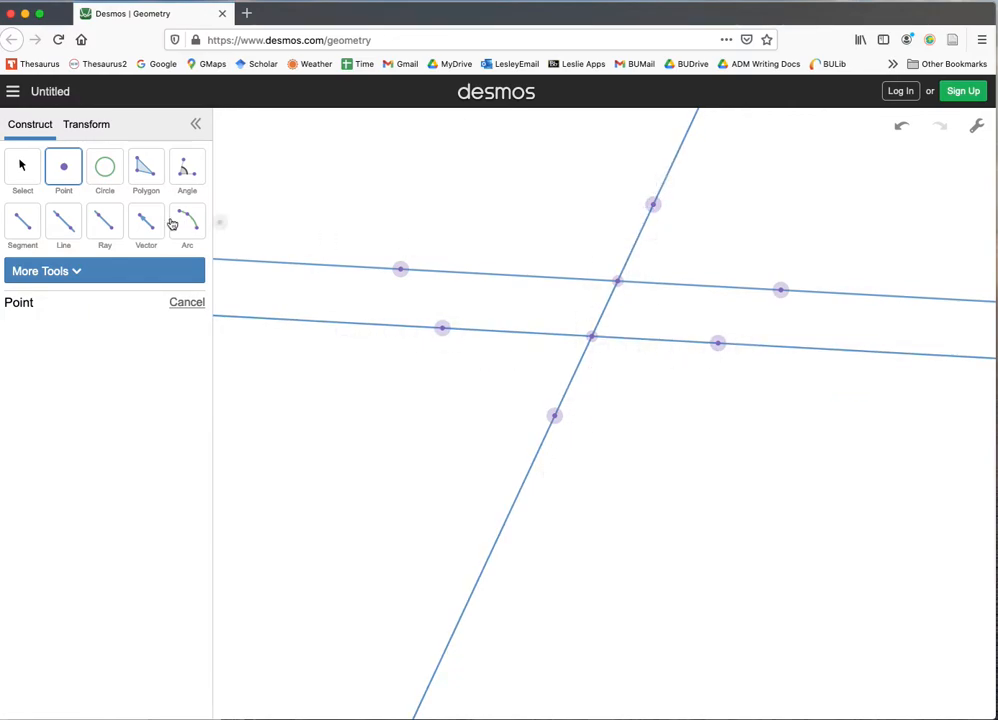
- Move the upper line's two defining points inward and shift the lower line's right-hand point a little farther right
left_click(21, 168)
left_click_drag(406, 274, 448, 272)
left_click_drag(686, 343, 760, 350)
left_click_drag(780, 290, 754, 284)
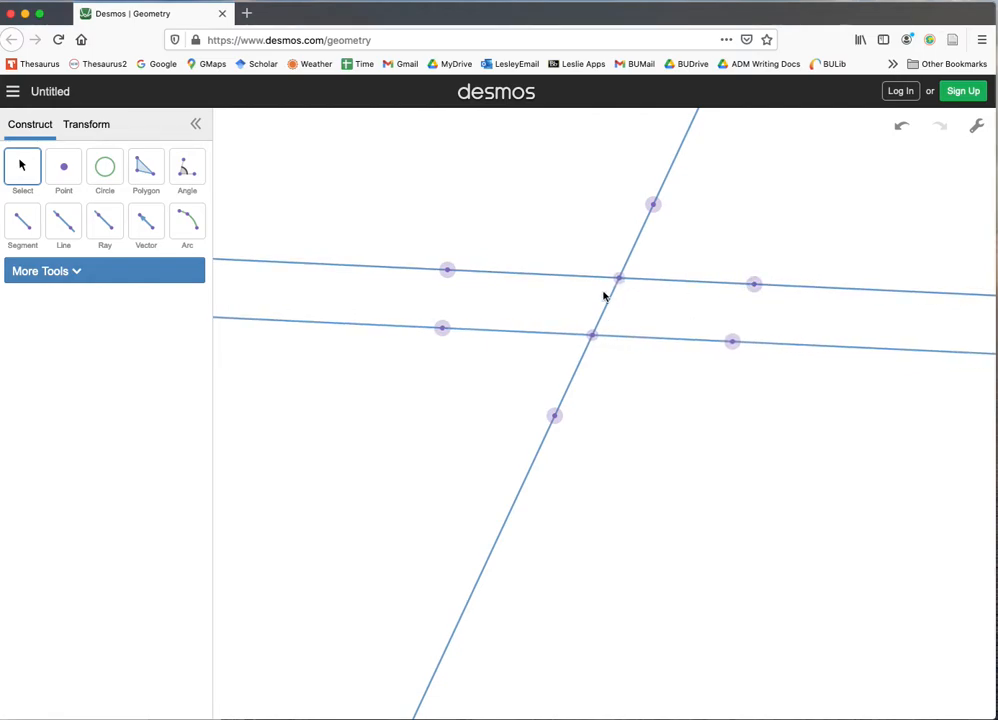
left_click(72, 270)
left_click(72, 270)
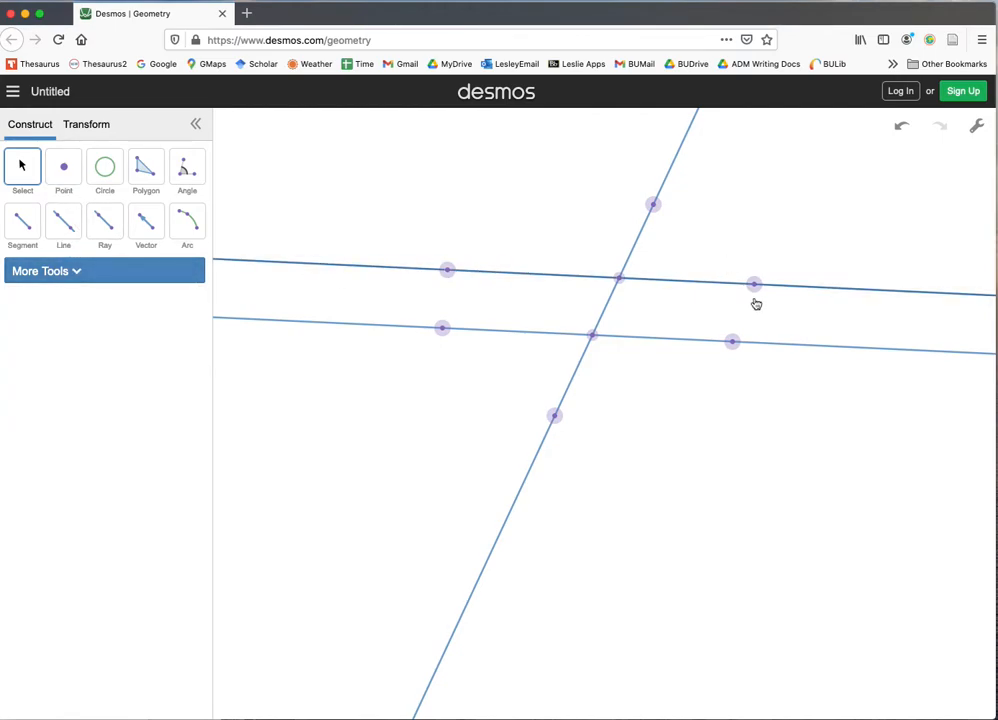
- Show labels on the left-hand points of the upper and lower lines and on the lower intersection point
left_click(447, 271)
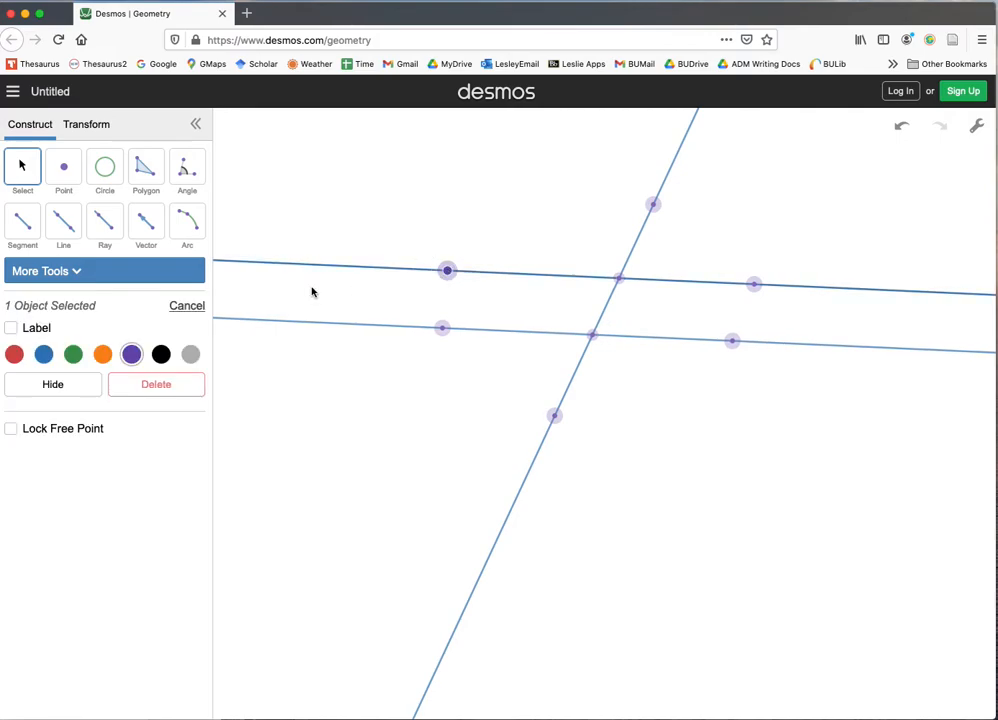
left_click(10, 330)
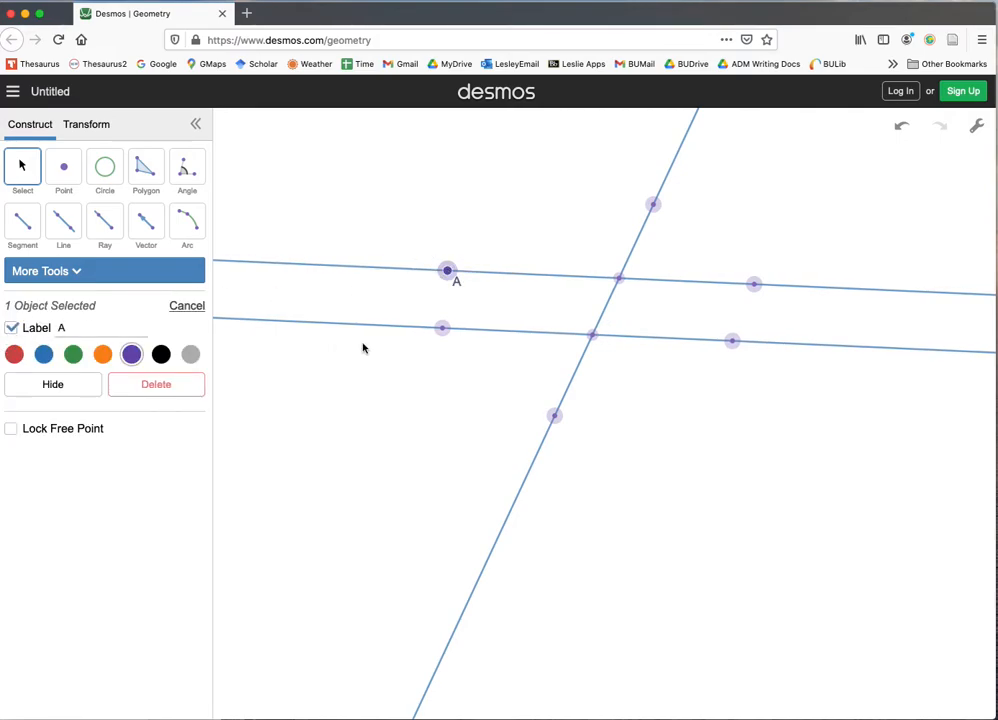
left_click(442, 329)
left_click(11, 330)
left_click(593, 334)
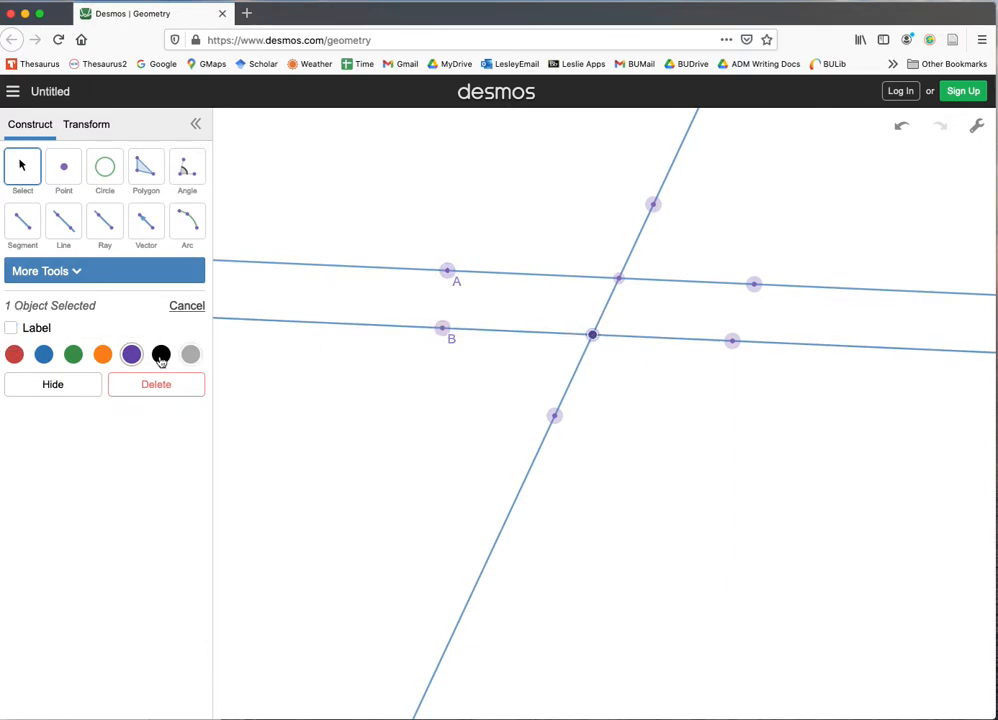
left_click(12, 329)
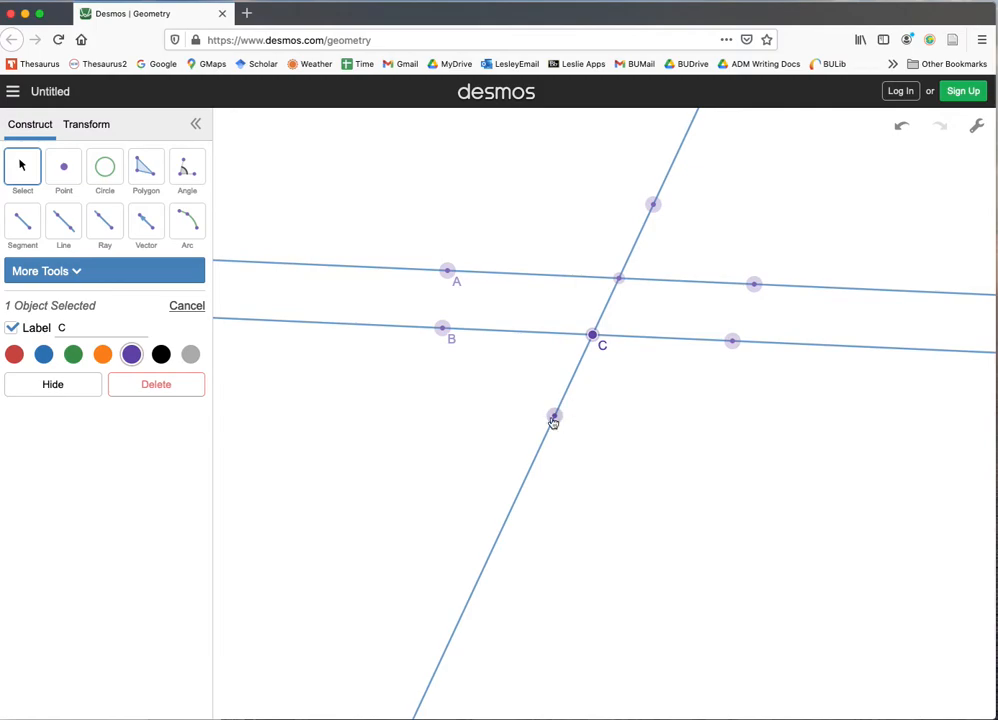
left_click(258, 384)
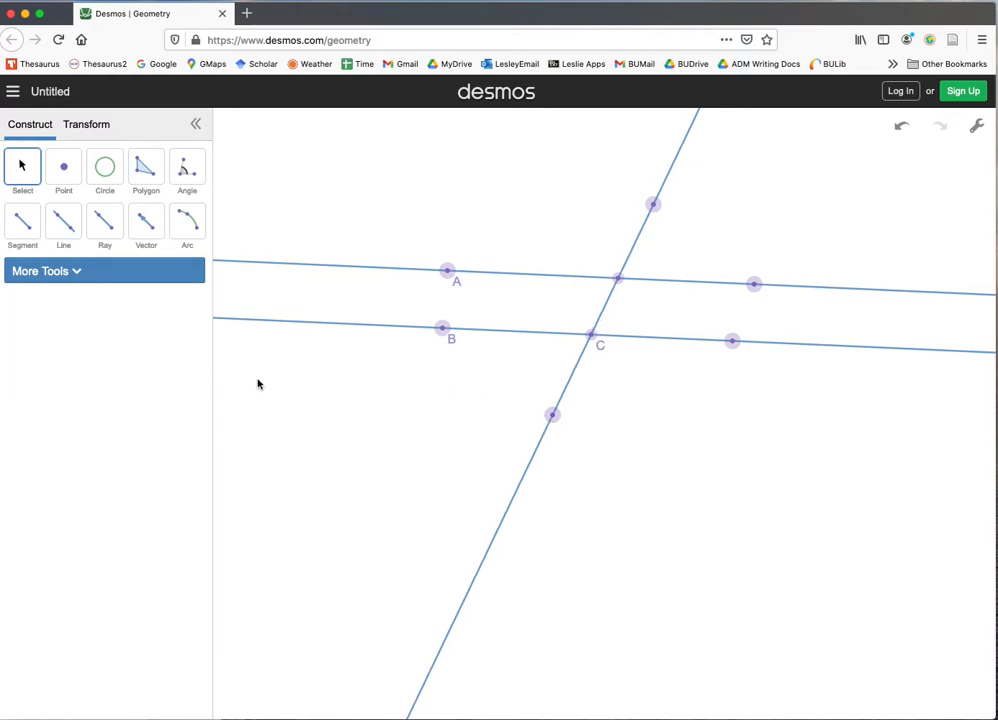
- Show labels on the transversal's lower point and on the right-hand points of the lower and upper parallel lines
left_click(552, 416)
left_click(12, 328)
left_click(732, 342)
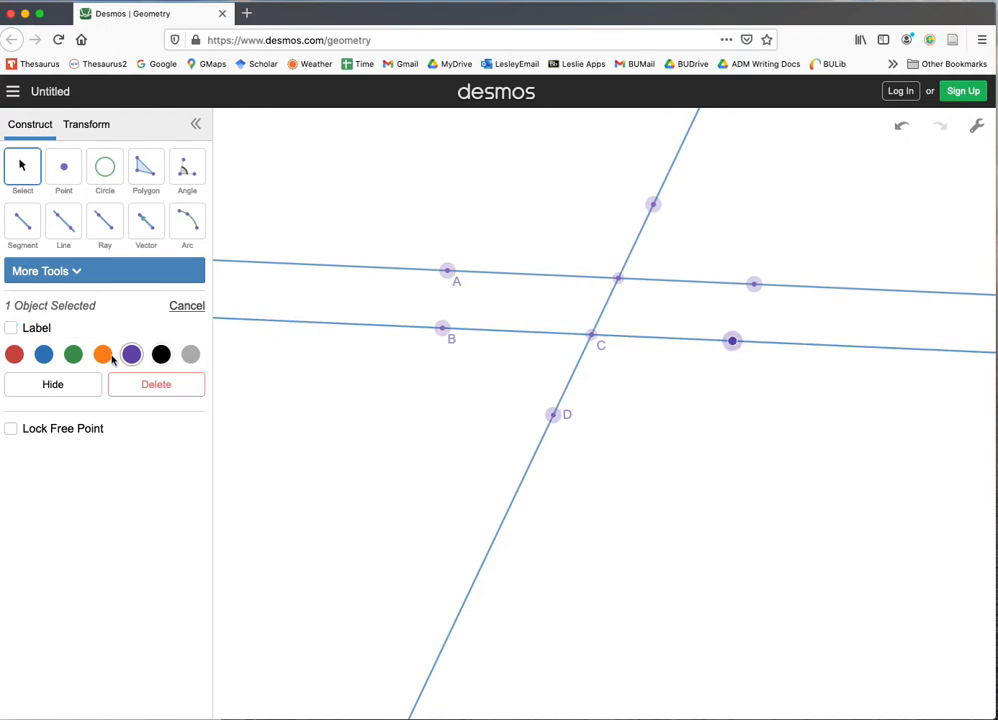
left_click(12, 328)
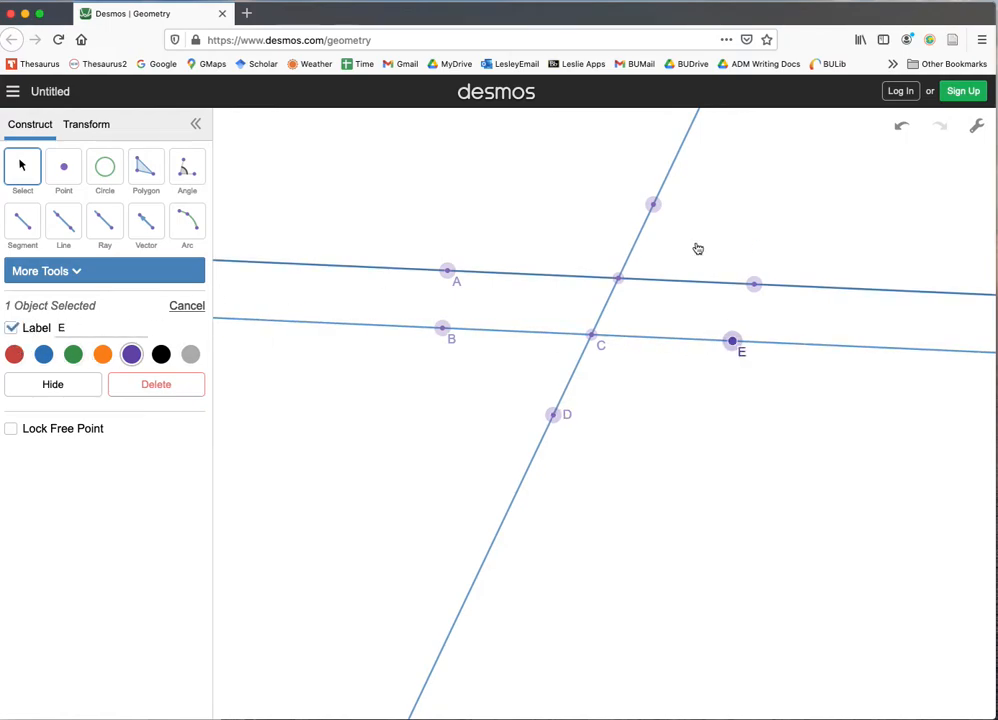
left_click(755, 280)
left_click(754, 285)
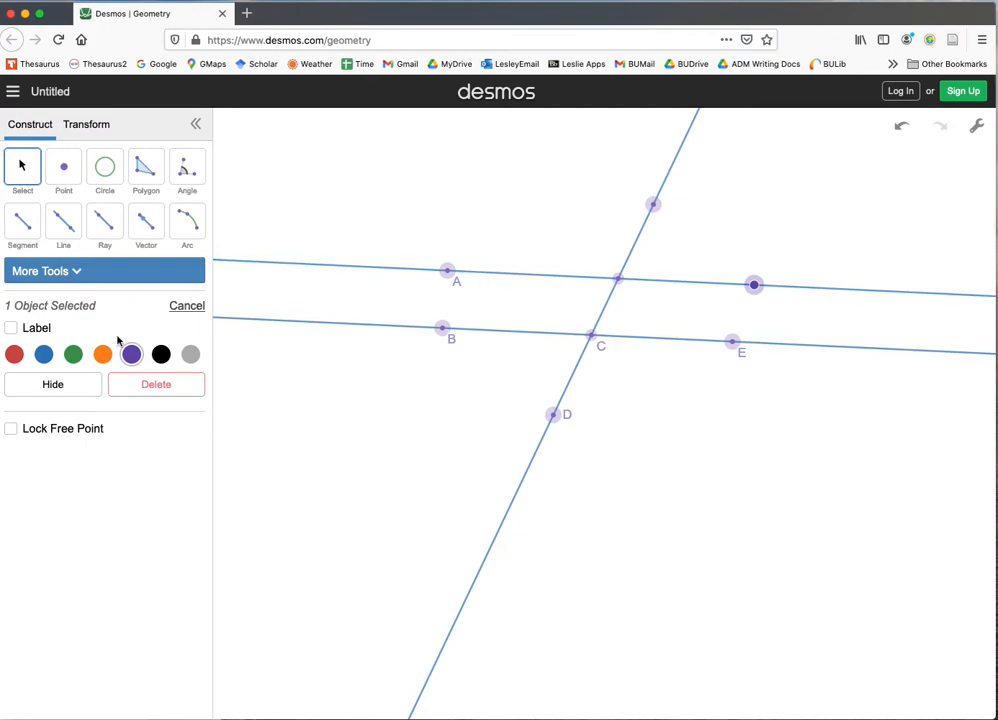
left_click(11, 328)
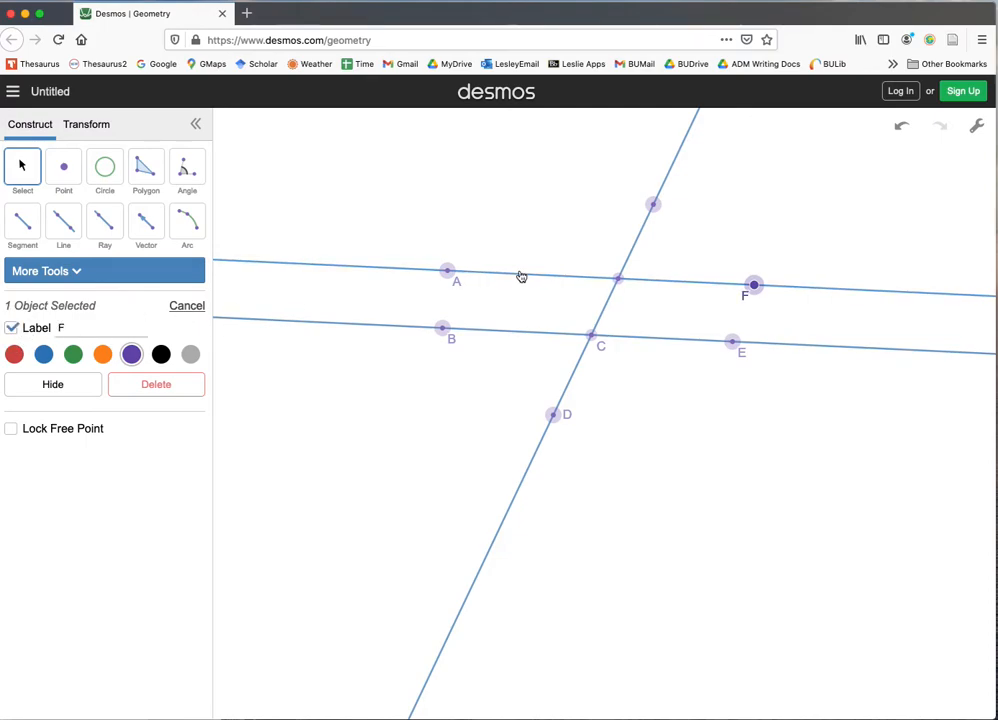
- Show labels on the upper intersection point and on the transversal's upper point
left_click(618, 278)
left_click(11, 328)
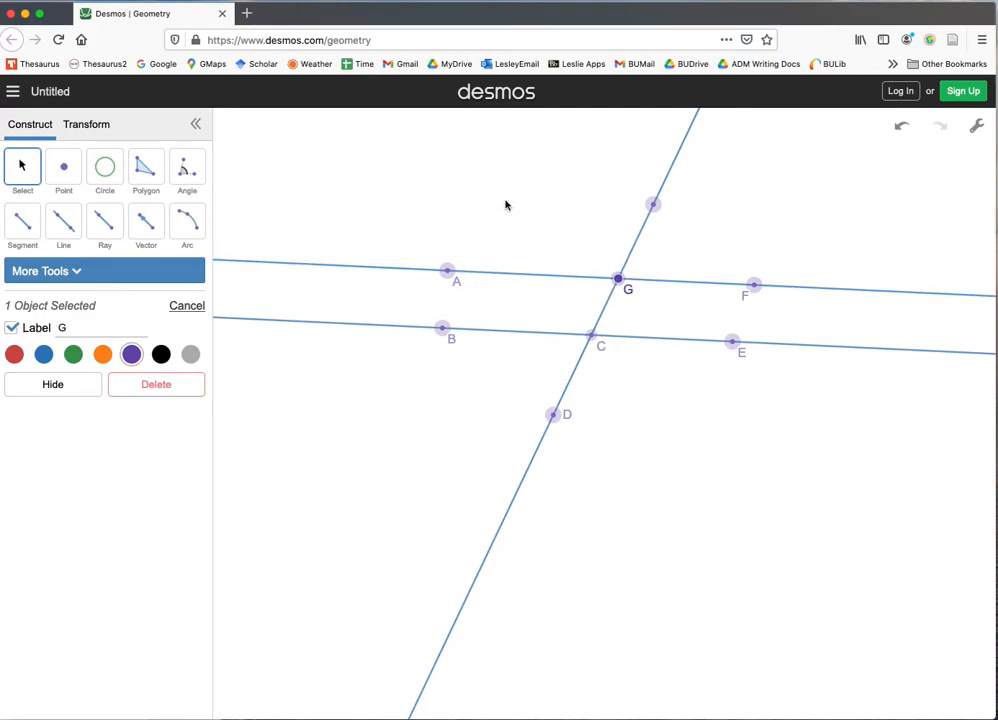
left_click(655, 206)
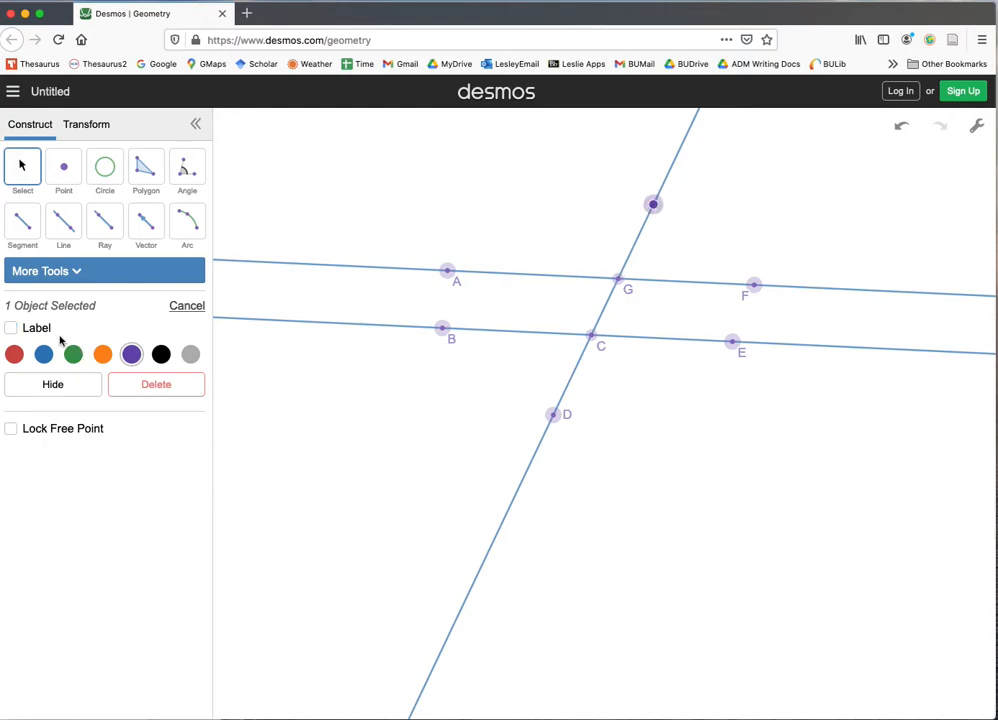
left_click(11, 329)
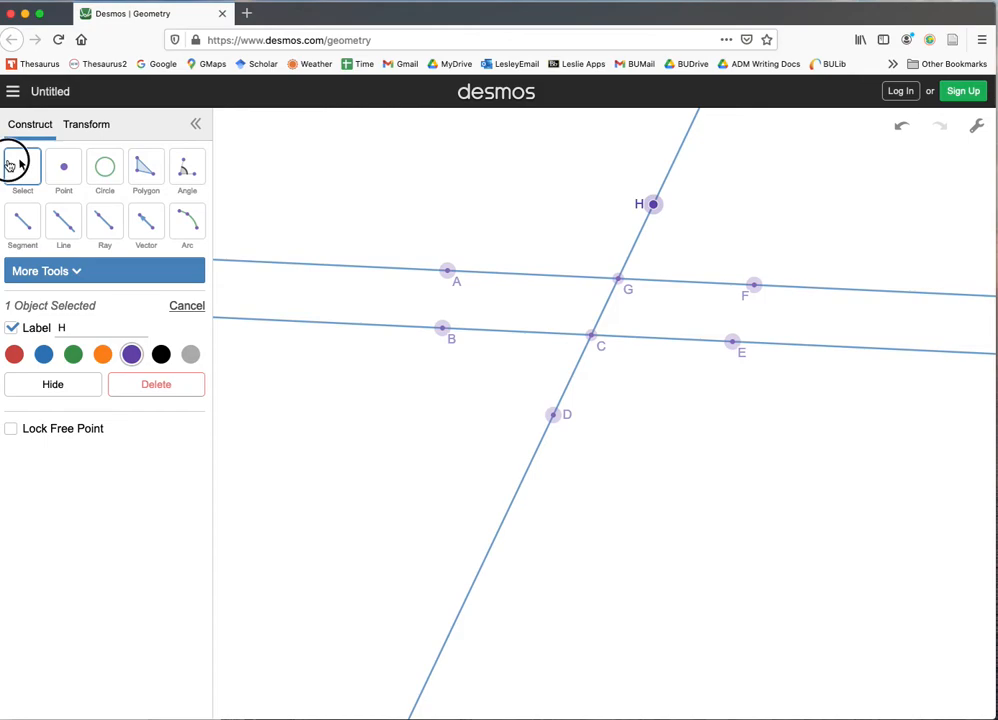
- Reposition the construction's points to steepen the transversal and widen the gap between the parallel lines
left_click_drag(646, 208, 624, 207)
mouse_move(755, 286)
left_mouse_down()
mouse_move(755, 236)
mouse_move(759, 289)
left_mouse_up()
mouse_move(582, 335)
left_mouse_down()
mouse_move(584, 354)
mouse_move(584, 344)
left_mouse_up()
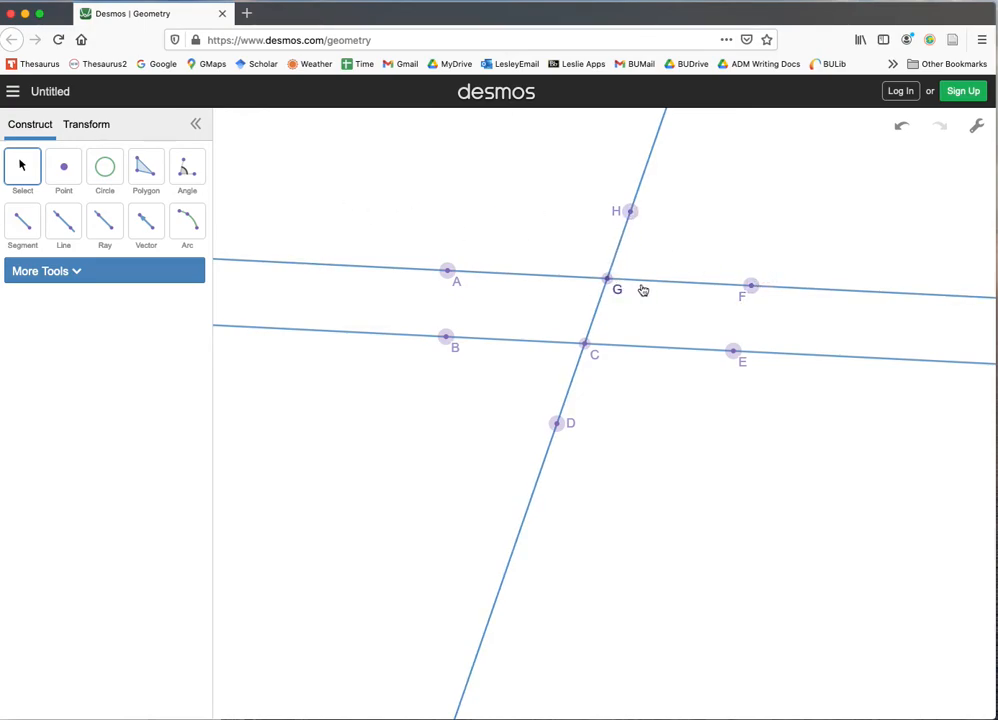
- Measure angle HGF, with its vertex at the upper intersection point G
left_click(183, 171)
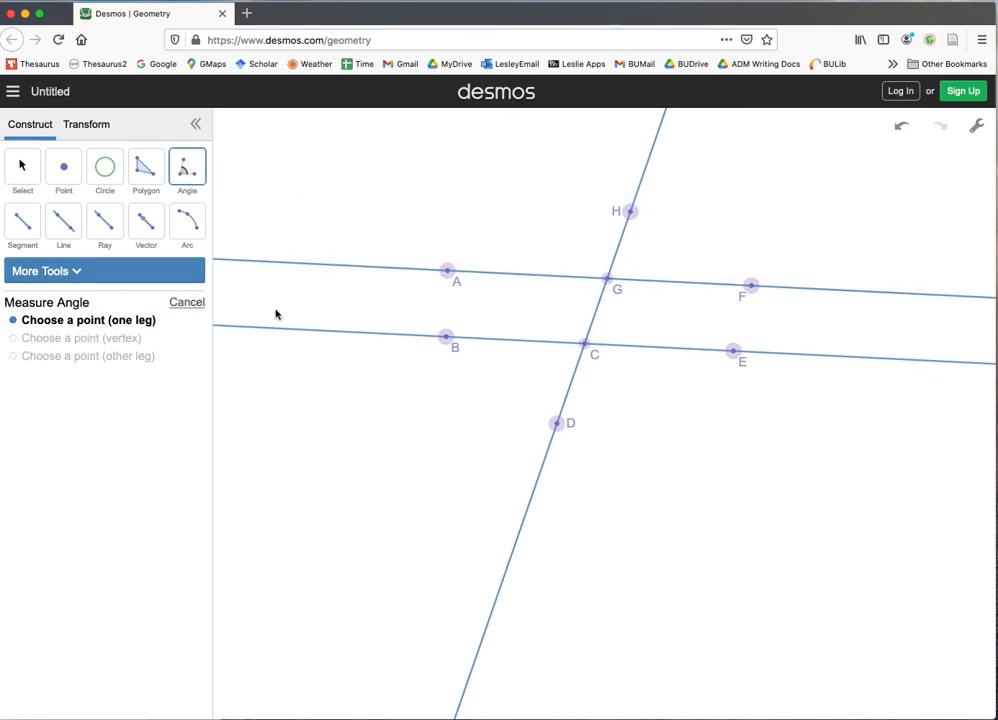
left_click(626, 214)
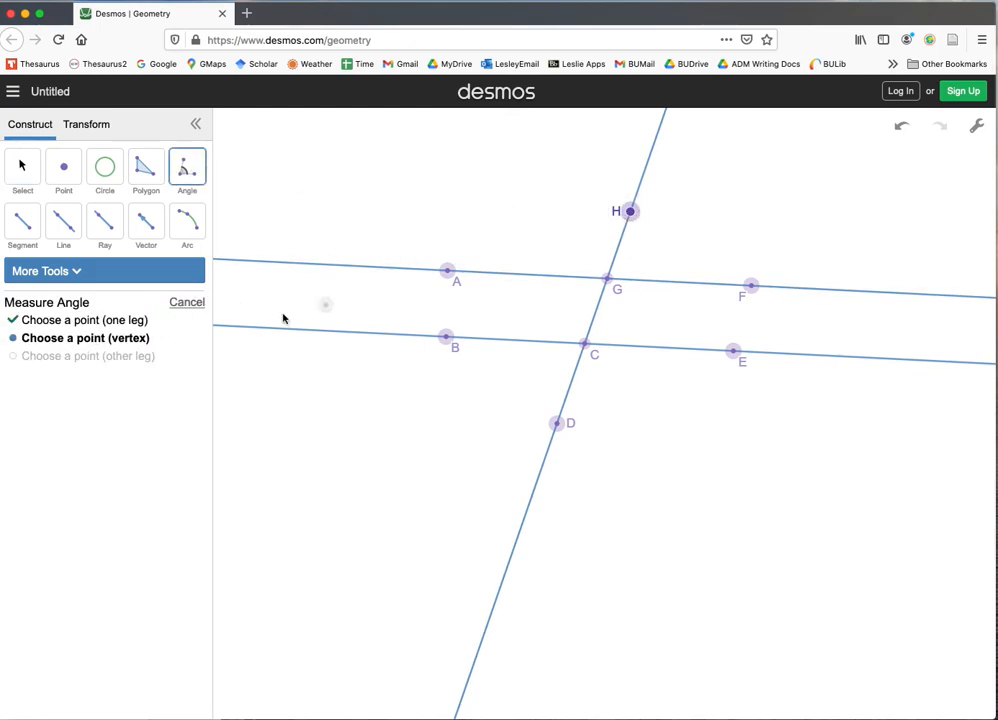
left_click(607, 278)
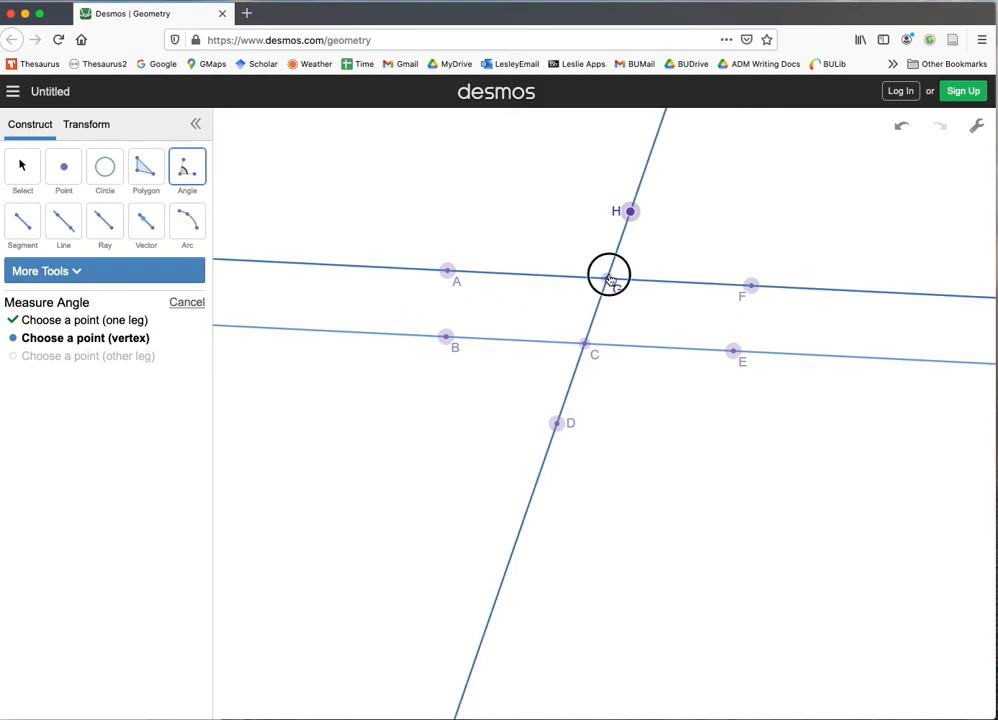
left_click(752, 288)
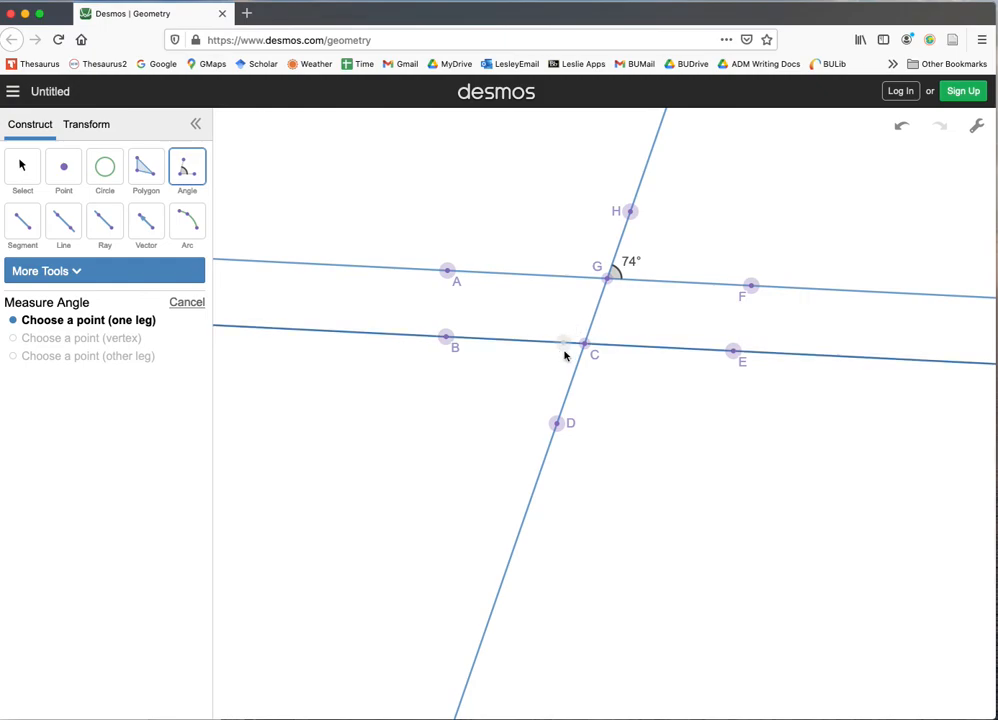
- Measure angle GCE, with its vertex at the lower intersection point C
left_click(608, 279)
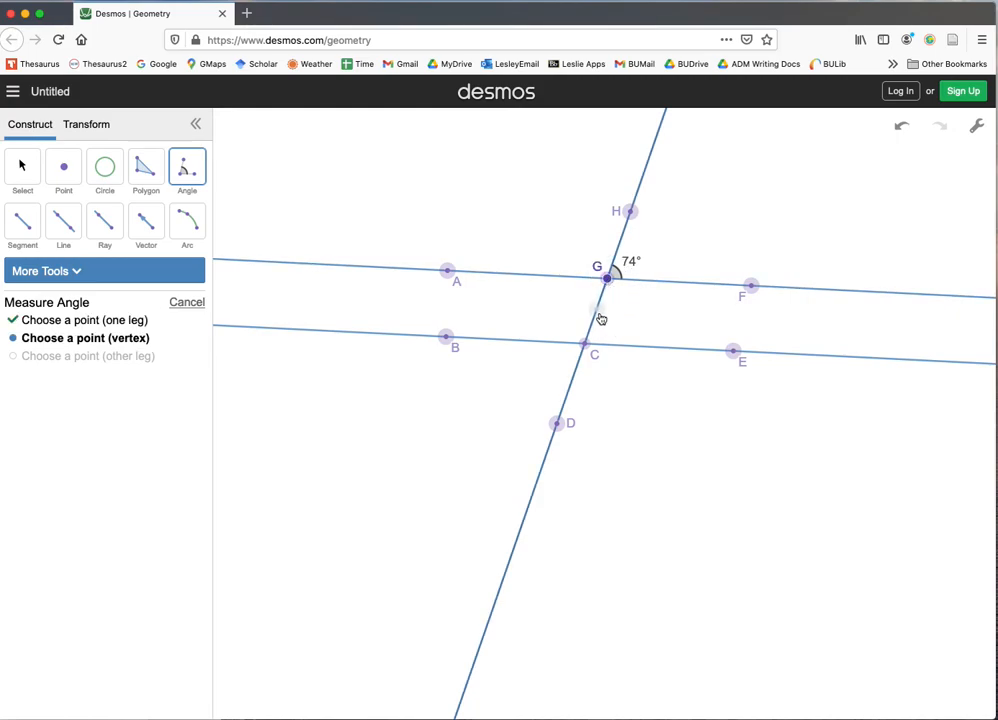
left_click(587, 343)
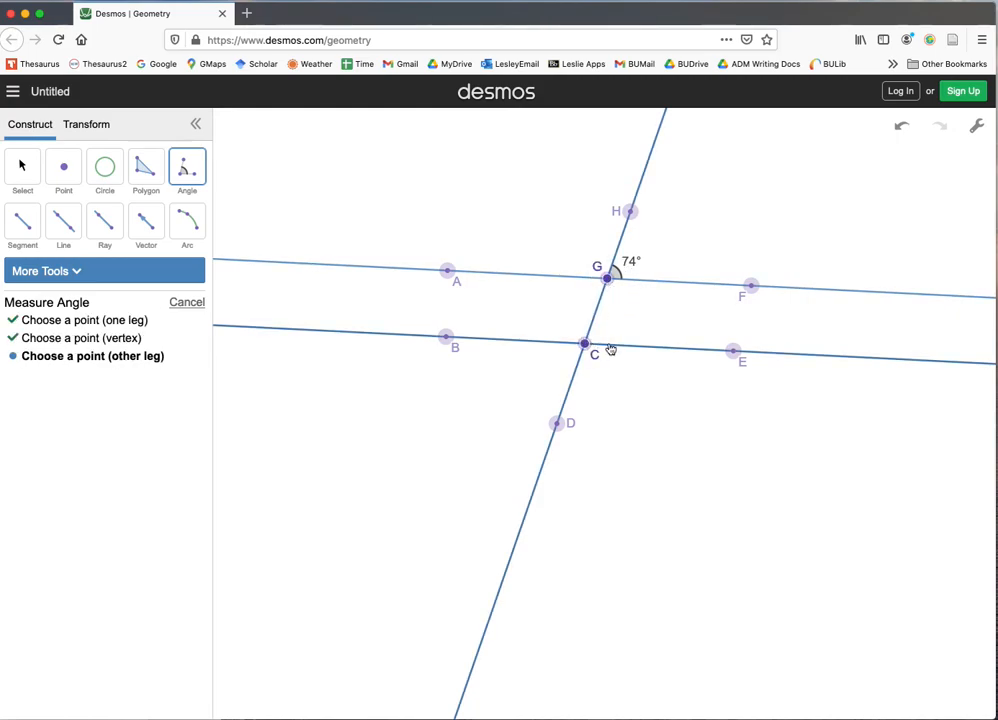
left_click(733, 352)
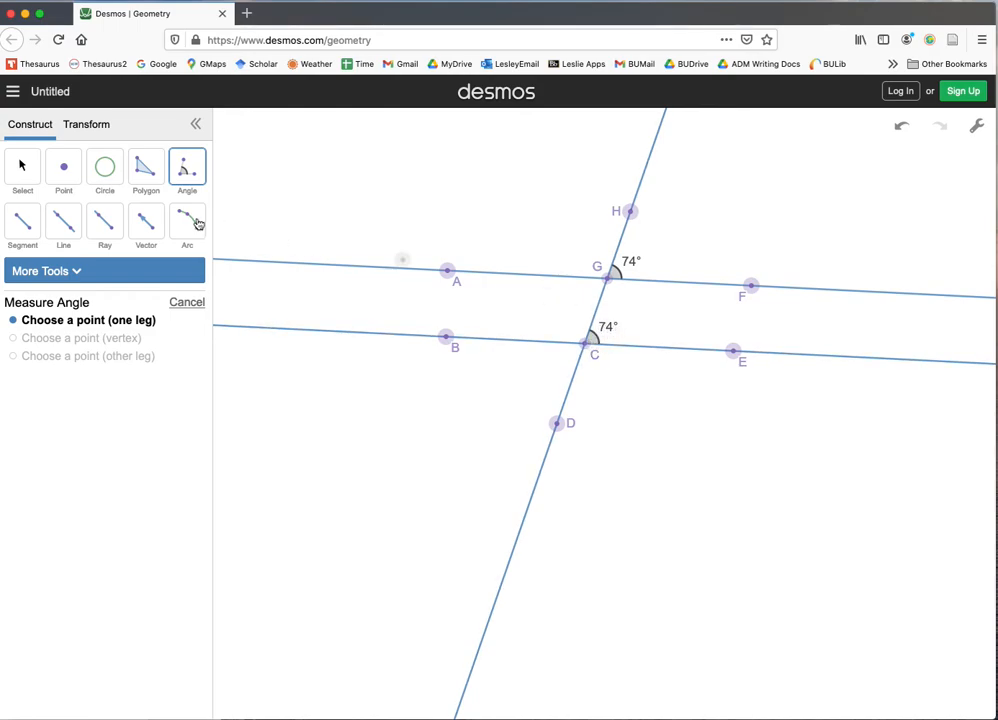
- Move point H to tilt the transversal, point F to slope the parallel lines more, and adjust points E, B and A
left_click(24, 172)
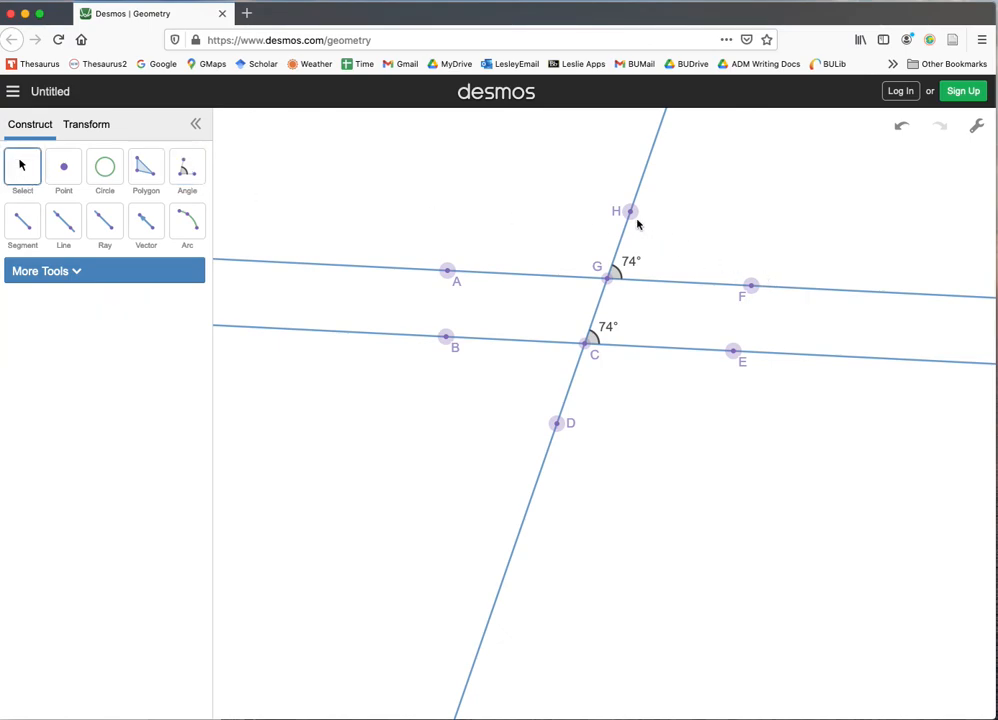
mouse_move(632, 217)
left_mouse_down()
mouse_move(544, 211)
mouse_move(641, 216)
mouse_move(703, 241)
mouse_move(537, 230)
mouse_move(637, 225)
mouse_move(687, 240)
mouse_move(568, 237)
mouse_move(641, 227)
left_mouse_up()
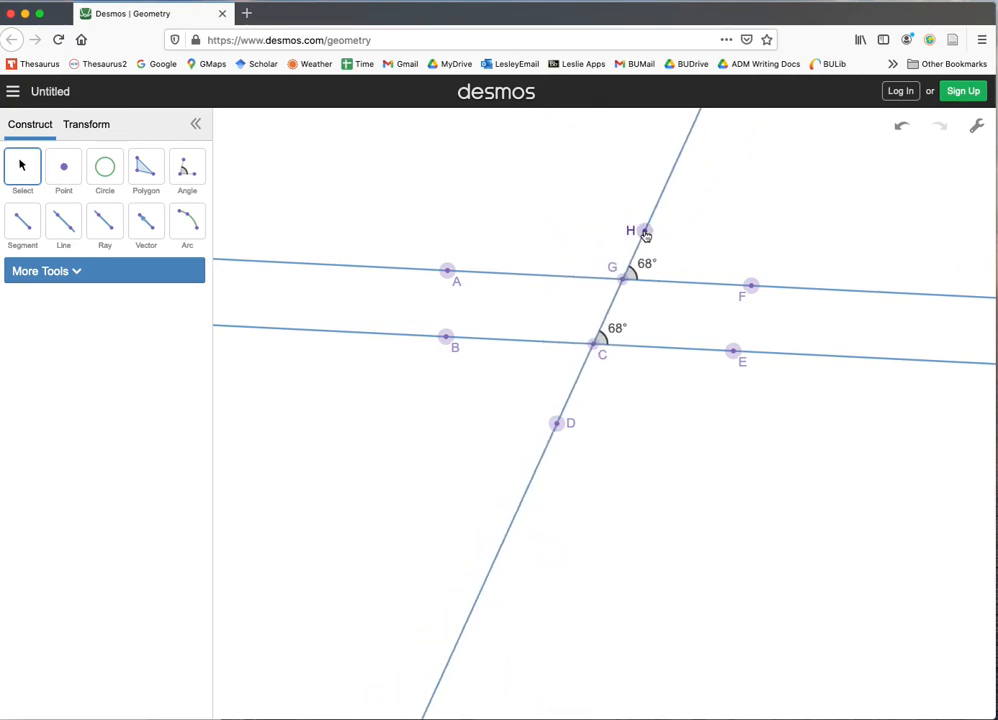
left_click_drag(742, 289, 743, 323)
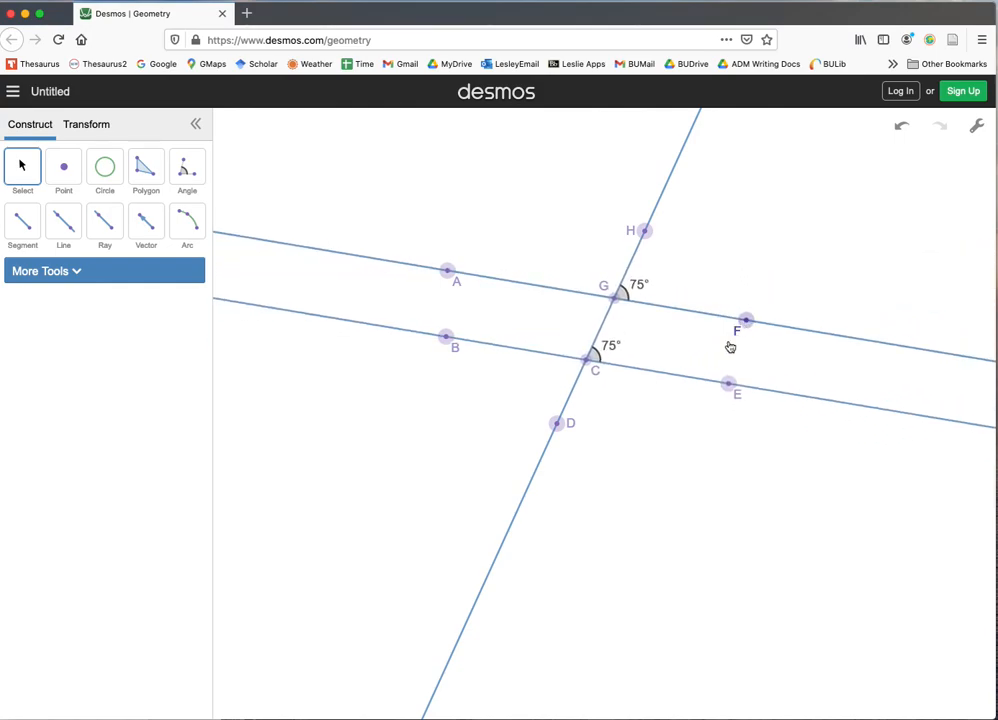
left_click_drag(723, 384, 713, 427)
left_click_drag(448, 336, 473, 337)
left_click_drag(451, 272, 481, 276)
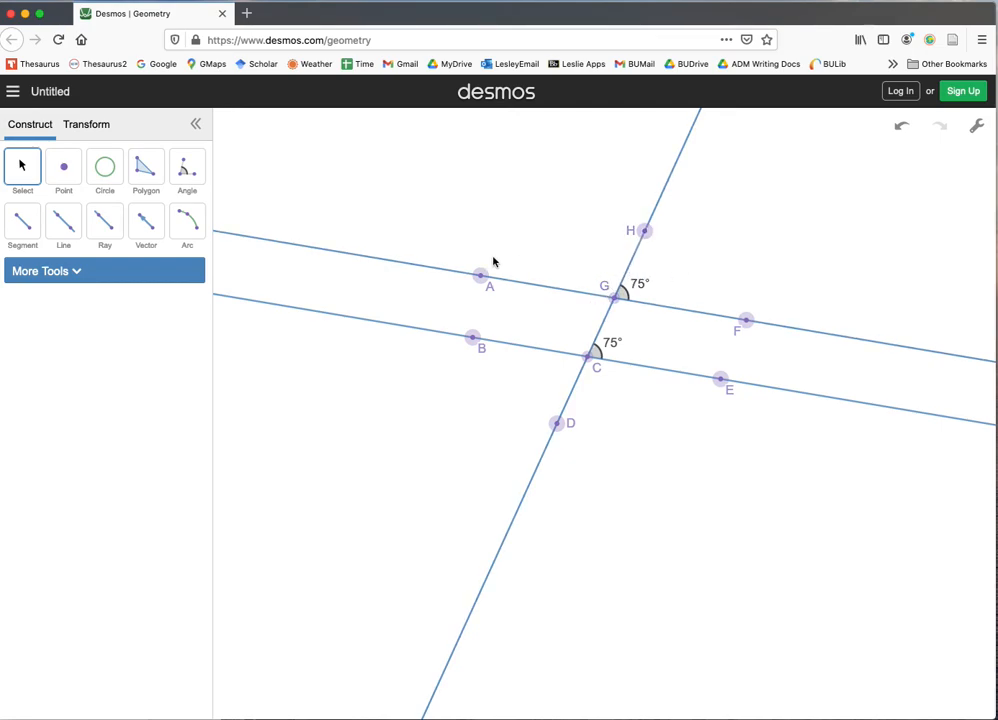
- Measure angle HGA, with its vertex at the upper intersection point G
left_click(187, 167)
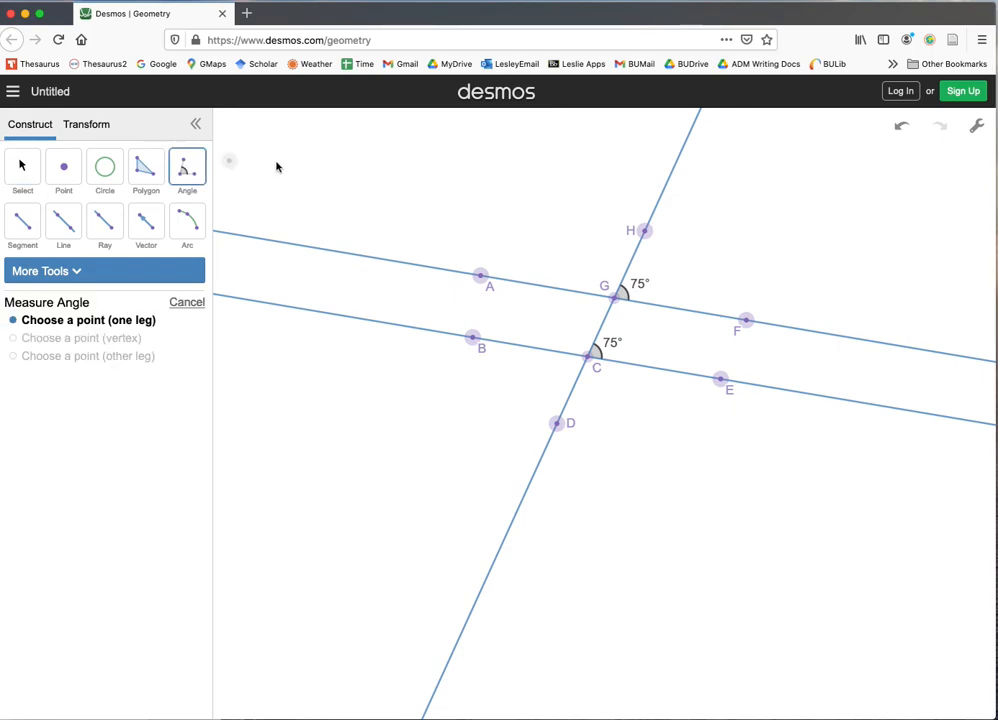
left_click(645, 231)
left_click(613, 296)
left_click(480, 277)
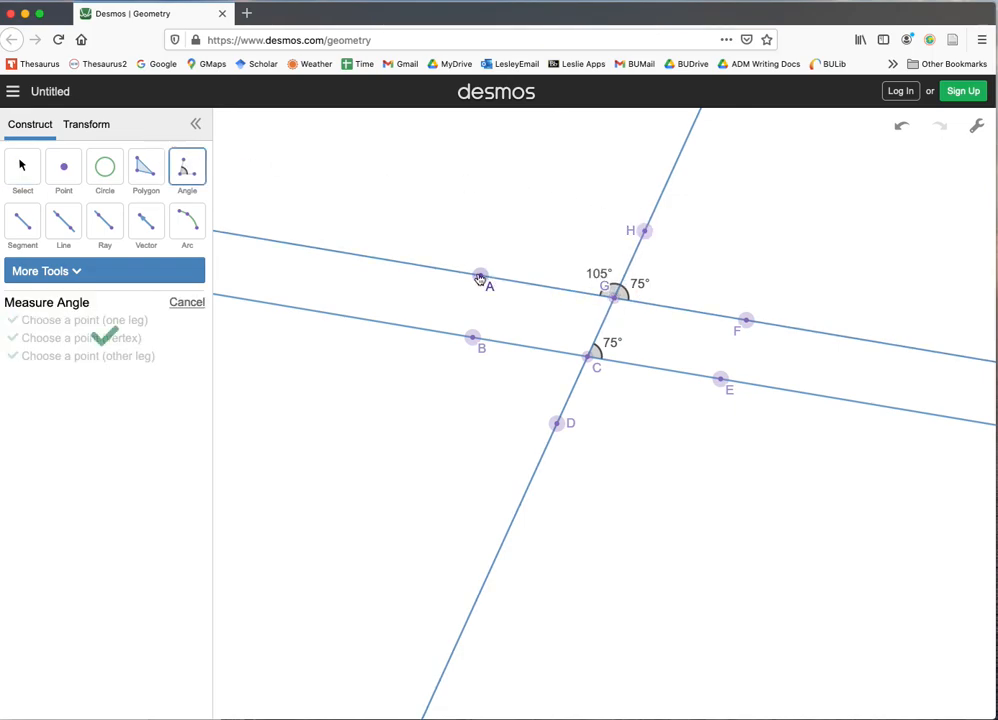
- Measure angle GCB, with its vertex at the lower intersection point C
left_click(613, 297)
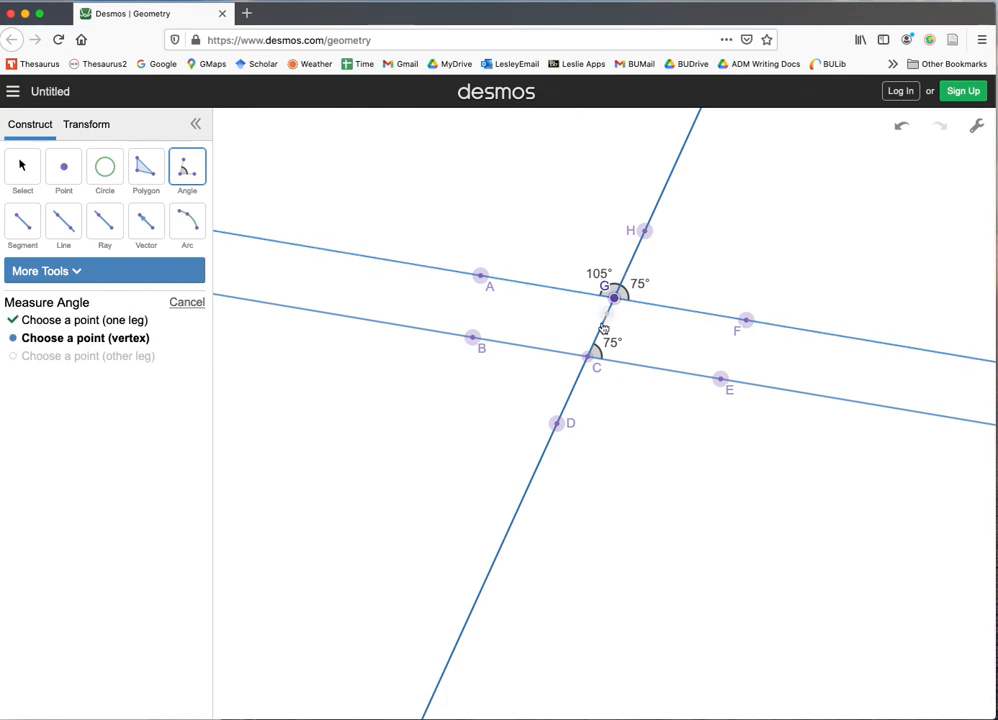
left_click(589, 354)
left_click(475, 340)
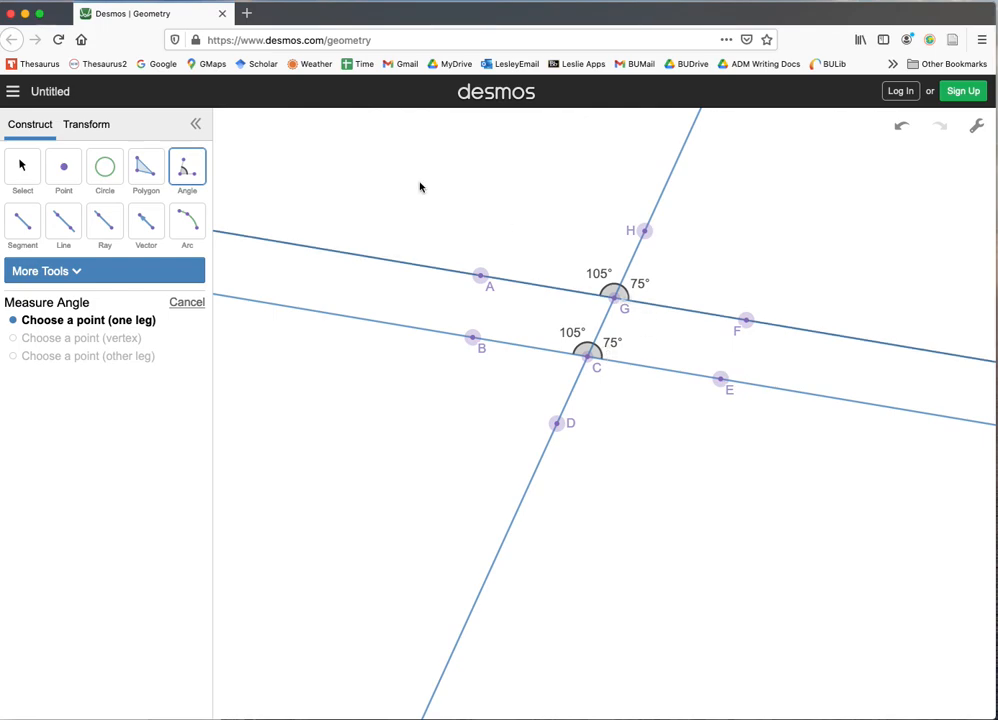
- Reposition points H and D to make the transversal less steep while the four angle measurements update
left_click(21, 166)
left_click_drag(644, 230, 626, 249)
left_click_drag(560, 432, 499, 428)
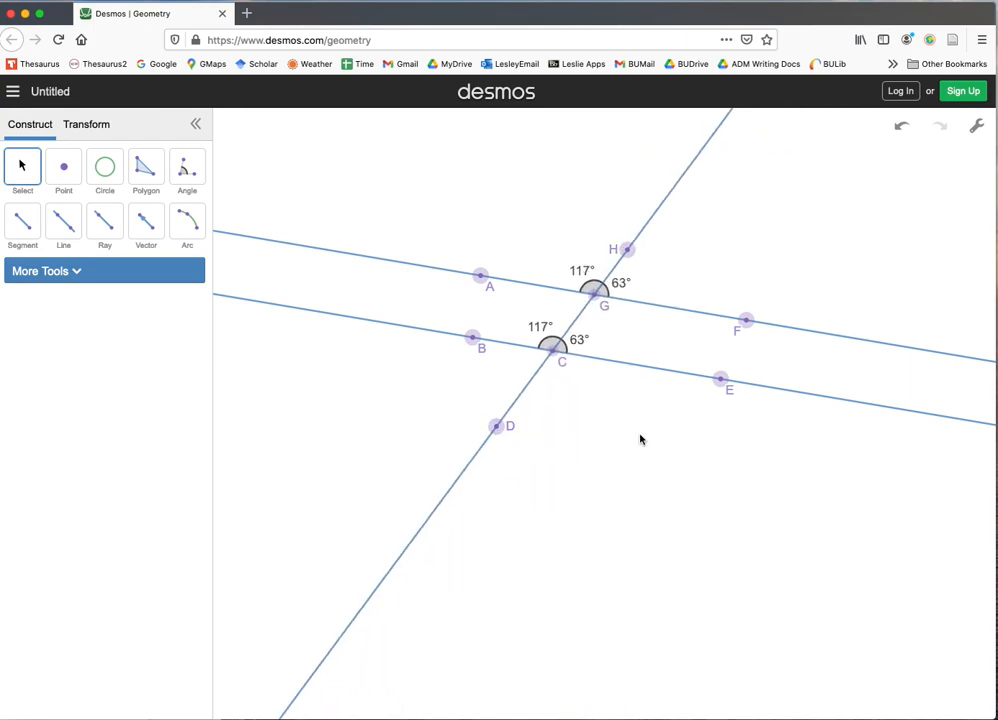